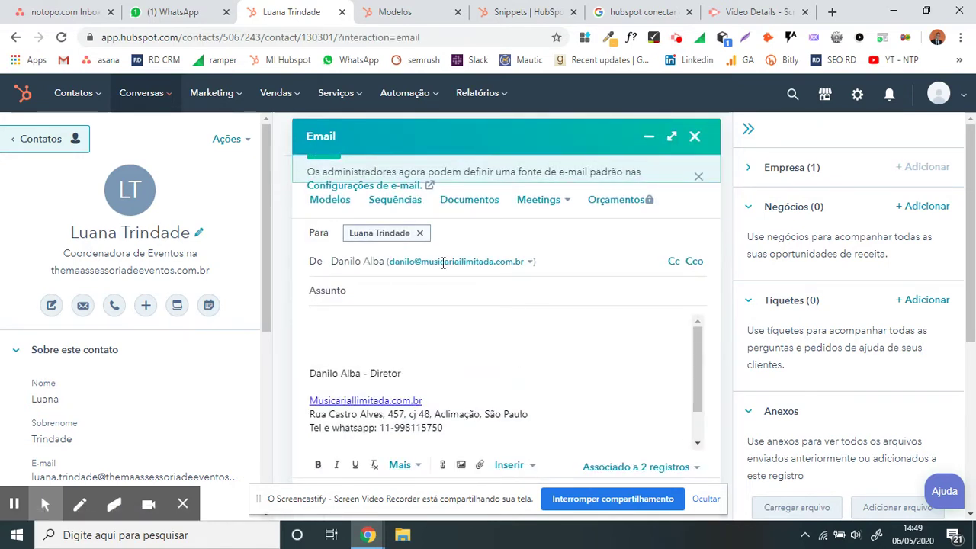
Step: Apply the "viu email" template to the contact's email and highlight the first name in its greeting
left_click(325, 206)
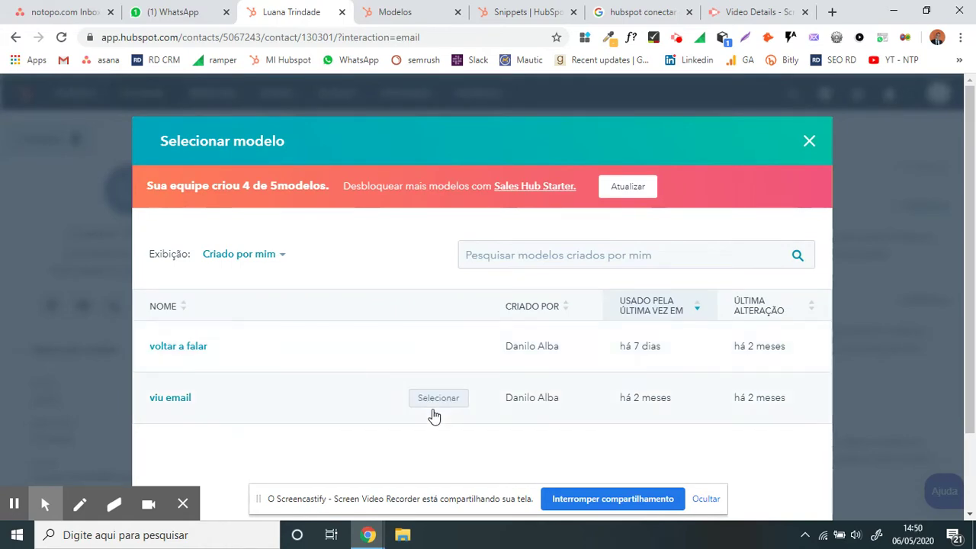
left_click(427, 403)
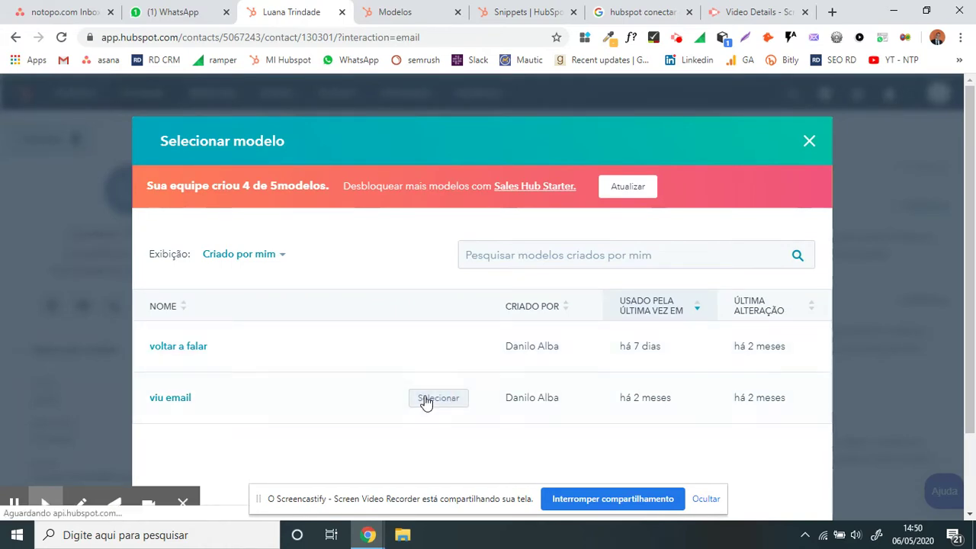
scroll(401, 351, "up", 2)
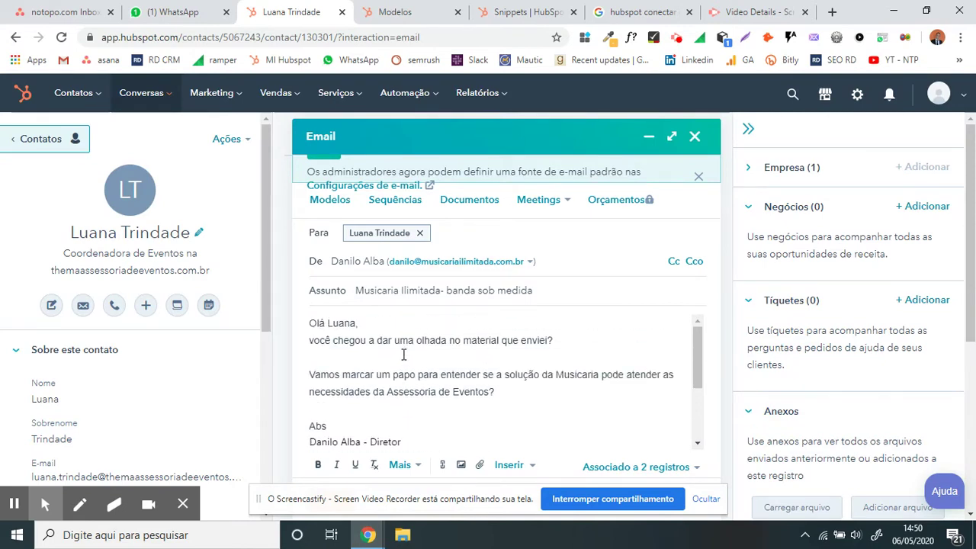
double_click(344, 321)
Step: Make blank space between the paragraph ending "necessidades da Assessoria de Eventos?" and the closing "Abs"
left_click(511, 393)
key("Return")
key("Return")
key("Return")
key("Return")
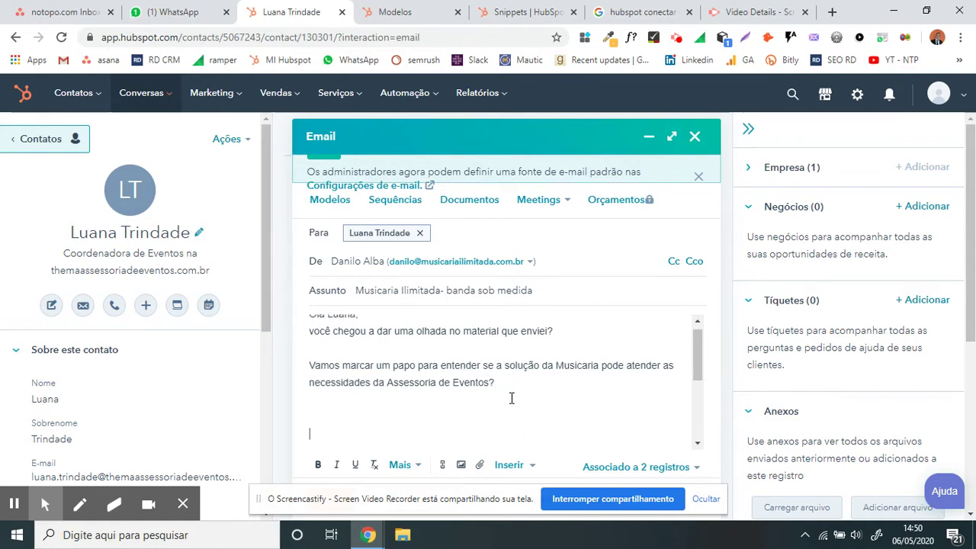
left_click(391, 347)
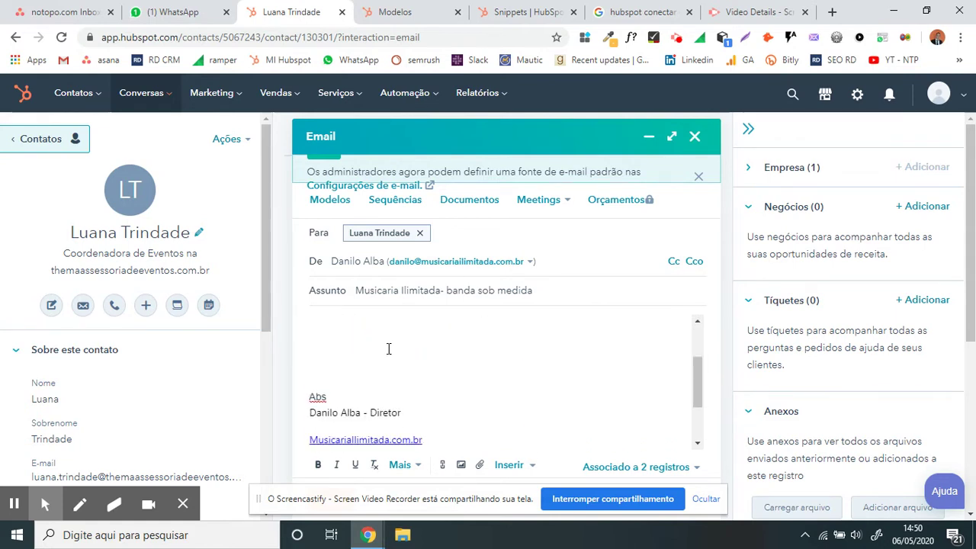
key("Delete")
key("Delete")
scroll(392, 331, "up", 1)
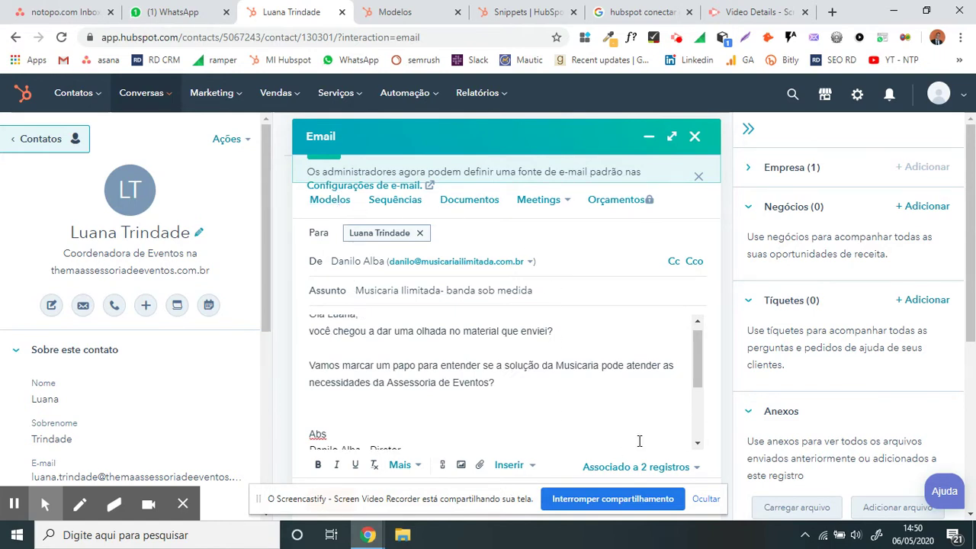
Step: Insert the "viu email prospecção" snippet into the email body below the template text
left_click(510, 466)
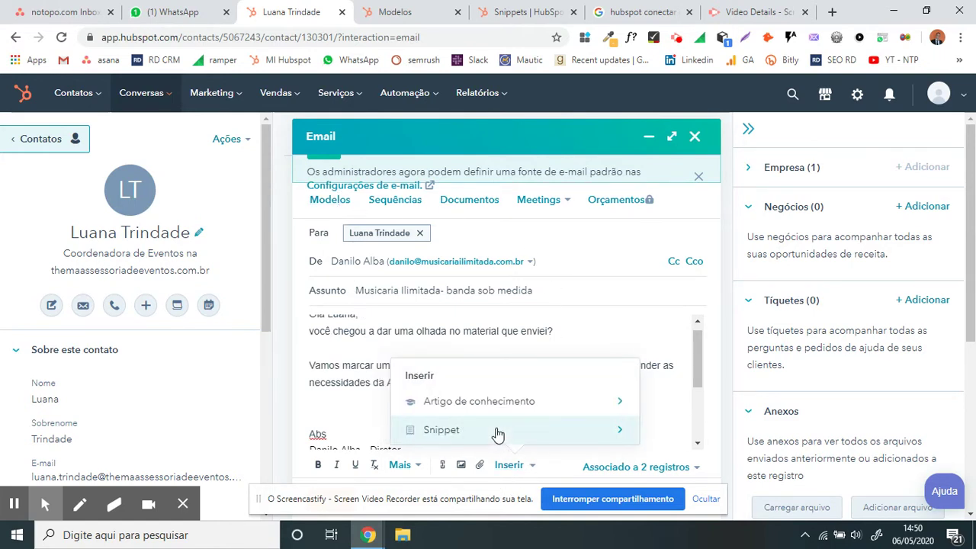
left_click(498, 431)
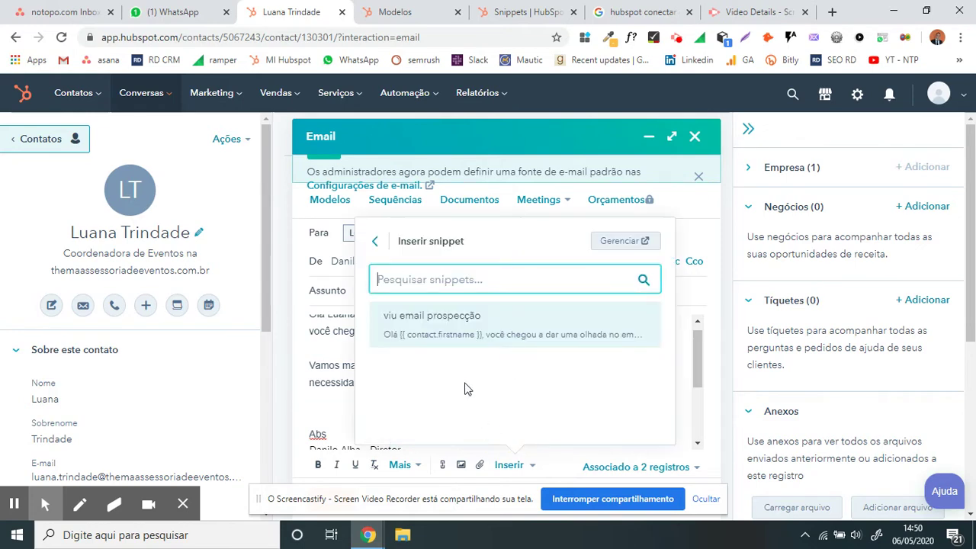
left_click(446, 326)
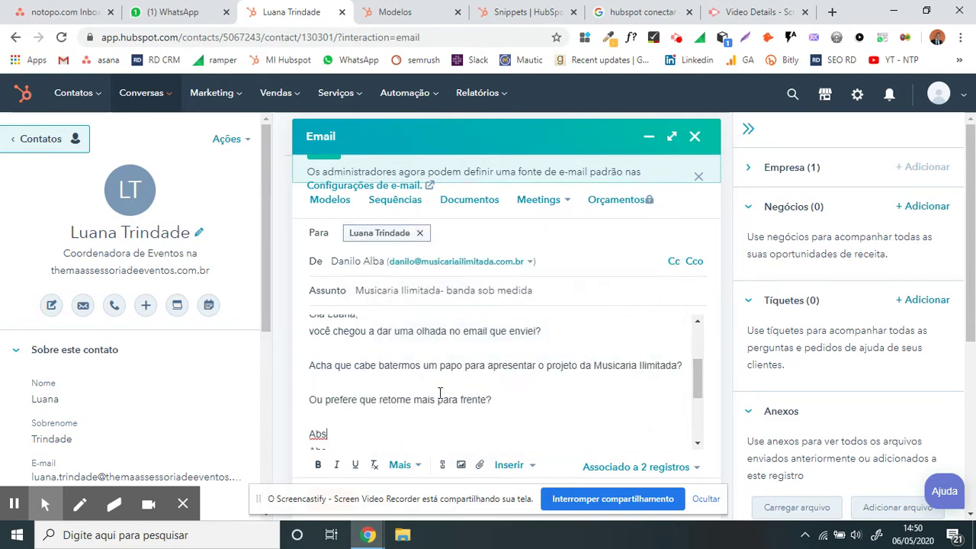
scroll(502, 391, "up", 1)
scroll(497, 388, "down", 1)
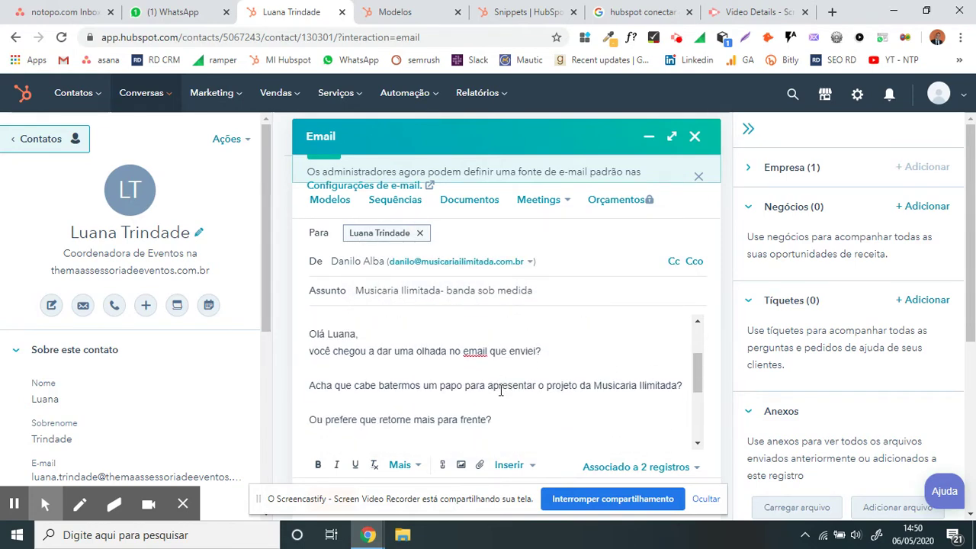
scroll(503, 381, "up", 1)
scroll(515, 361, "up", 1)
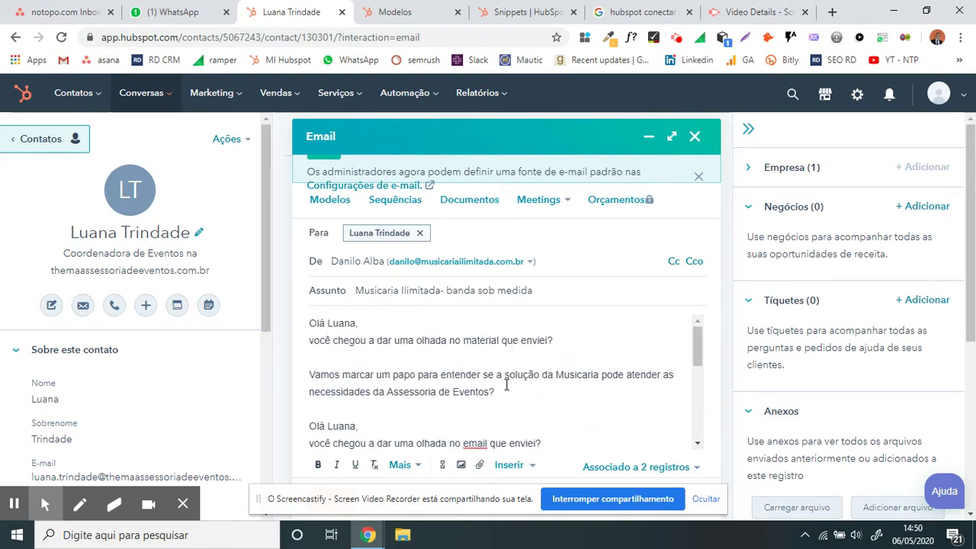
Step: Close the email editor and start creating an email to the same contact again
left_click_drag(497, 391, 288, 329)
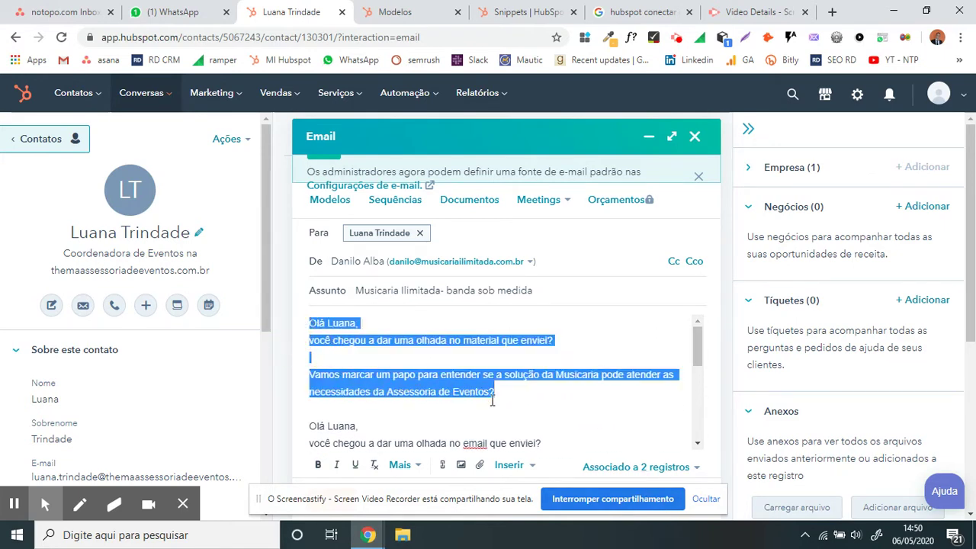
scroll(492, 402, "down", 1)
left_click_drag(520, 430, 313, 324)
left_click(690, 142)
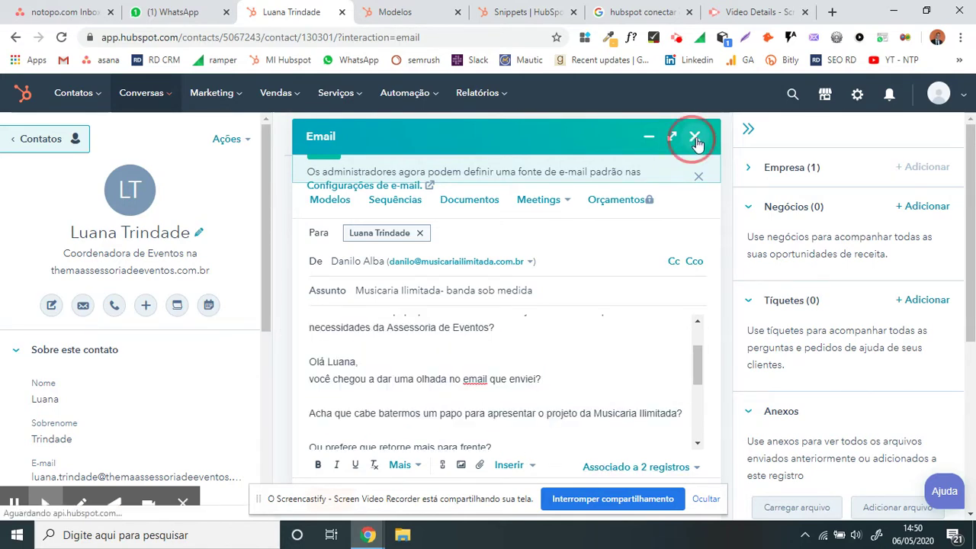
left_click(676, 180)
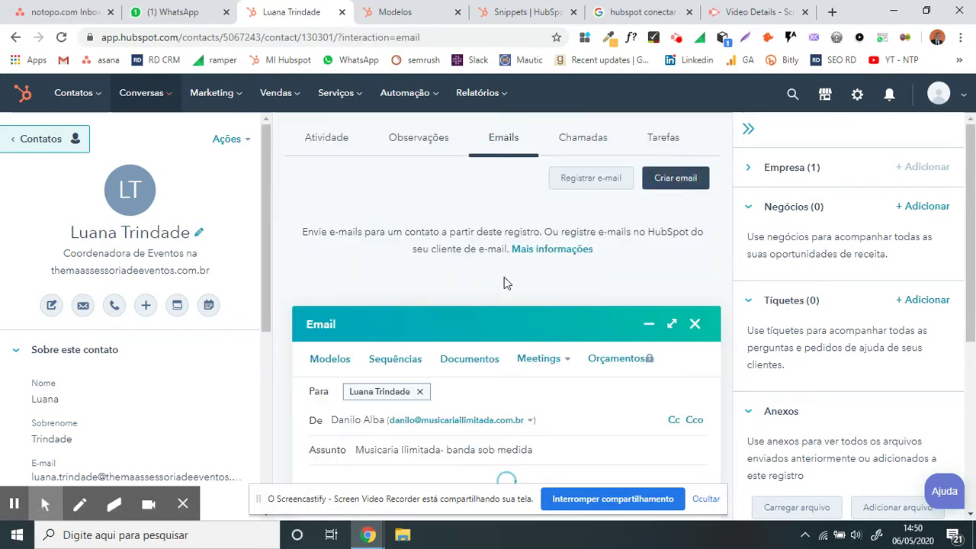
Step: Delete all the text in the email body, leaving the subject as it is
left_click_drag(513, 402, 298, 320)
key("Delete")
key("Delete")
key("Delete")
left_click_drag(506, 392, 239, 309)
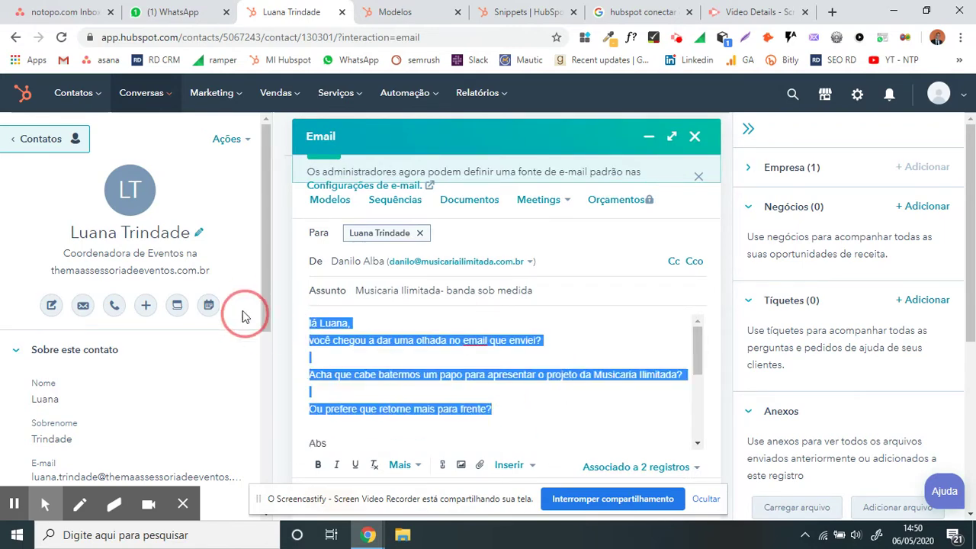
key("Delete")
left_click_drag(386, 333, 614, 483)
type("Abs")
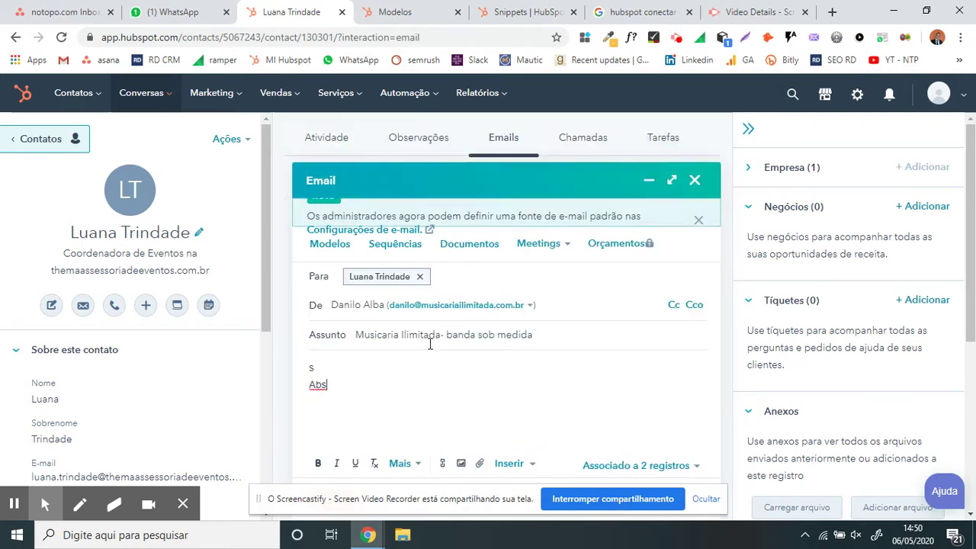
left_click_drag(371, 402, 312, 359)
key("Delete")
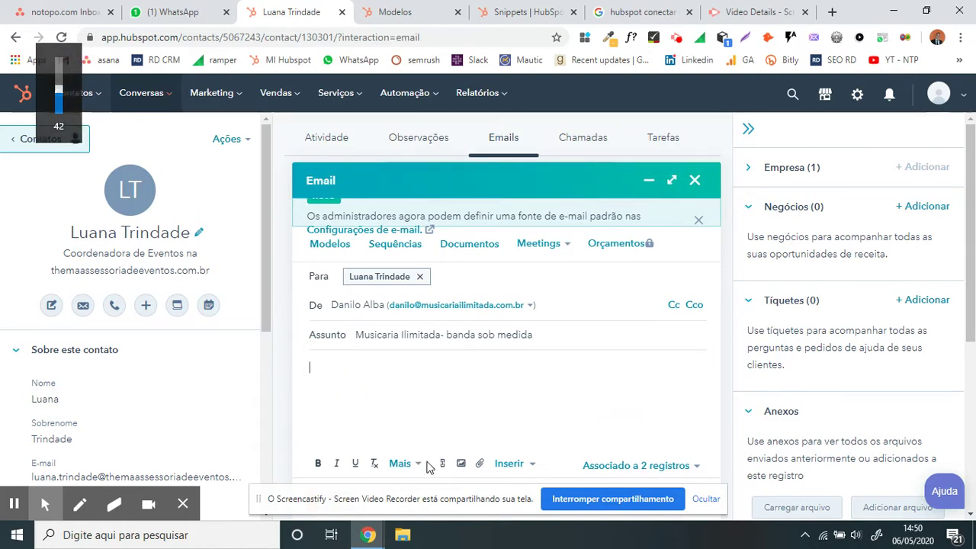
Step: Enter the sample text "agagfagfa" in the email body and insert the "viu email prospecção" snippet below it
left_click(509, 463)
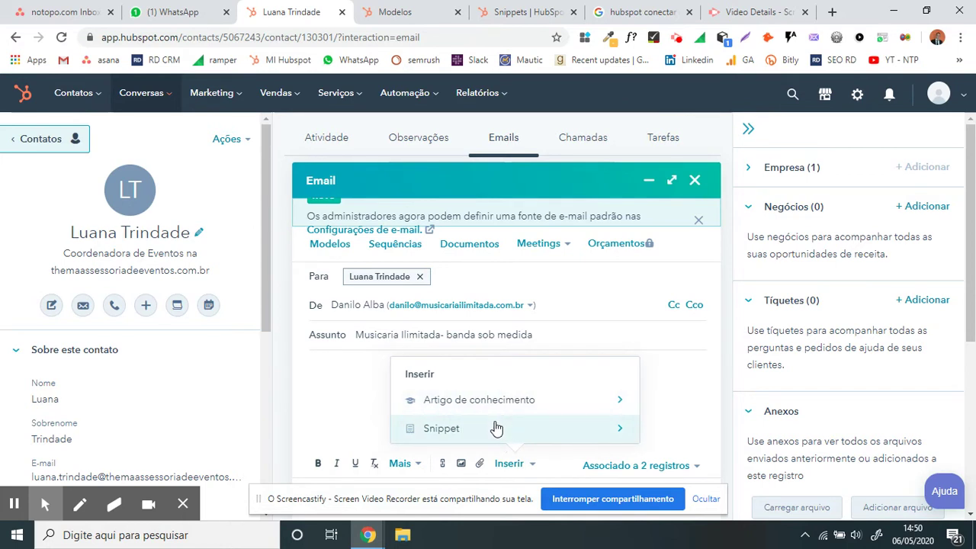
left_click(370, 382)
type("ag")
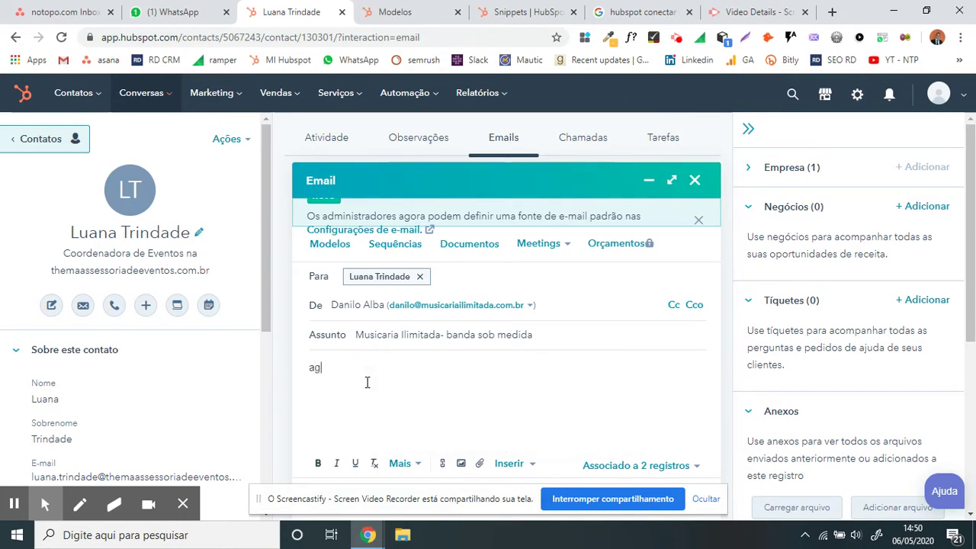
type("agfagfa")
left_click(509, 463)
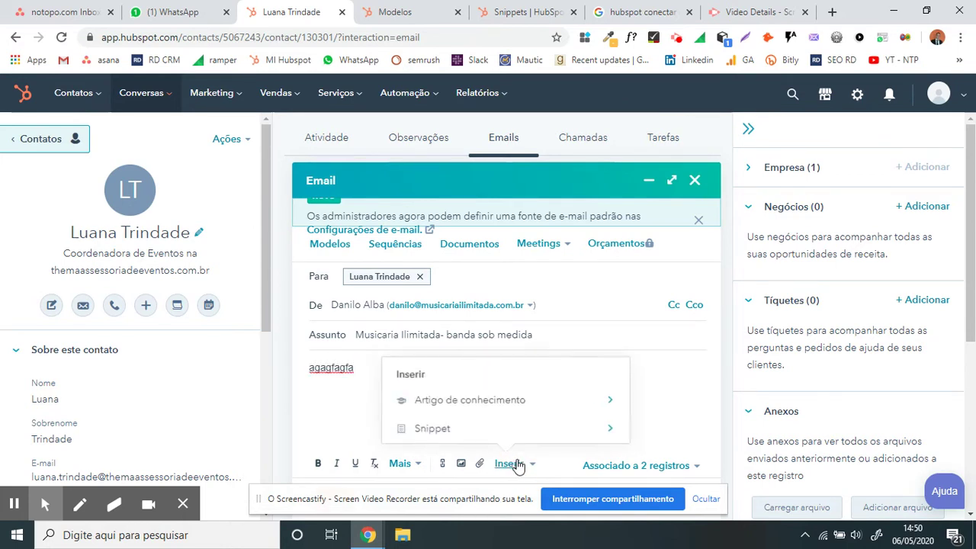
left_click(554, 434)
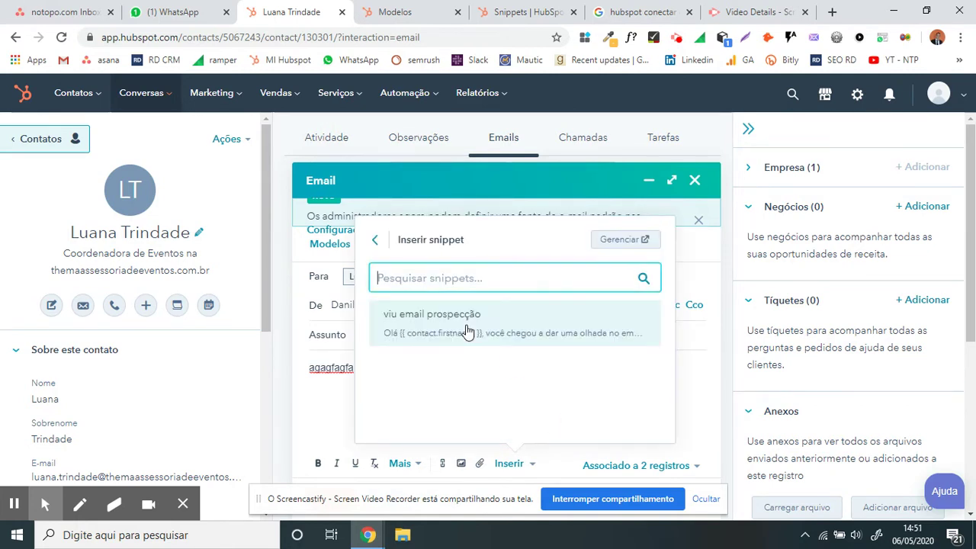
left_click(467, 330)
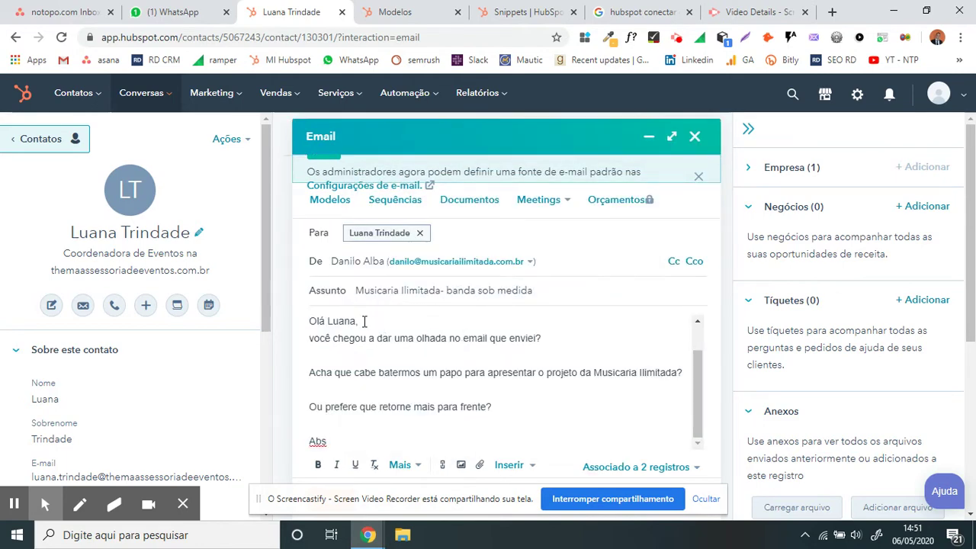
scroll(364, 321, "up", 1)
left_click_drag(369, 326, 305, 331)
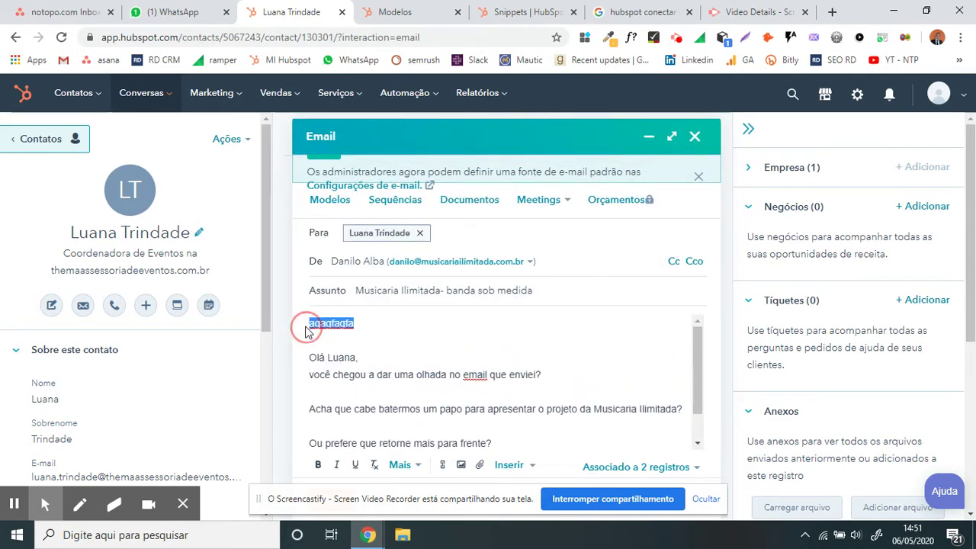
left_click(444, 364)
Step: Replace the email's subject and body with the "voltar a falar" template and read through the message
left_click(338, 203)
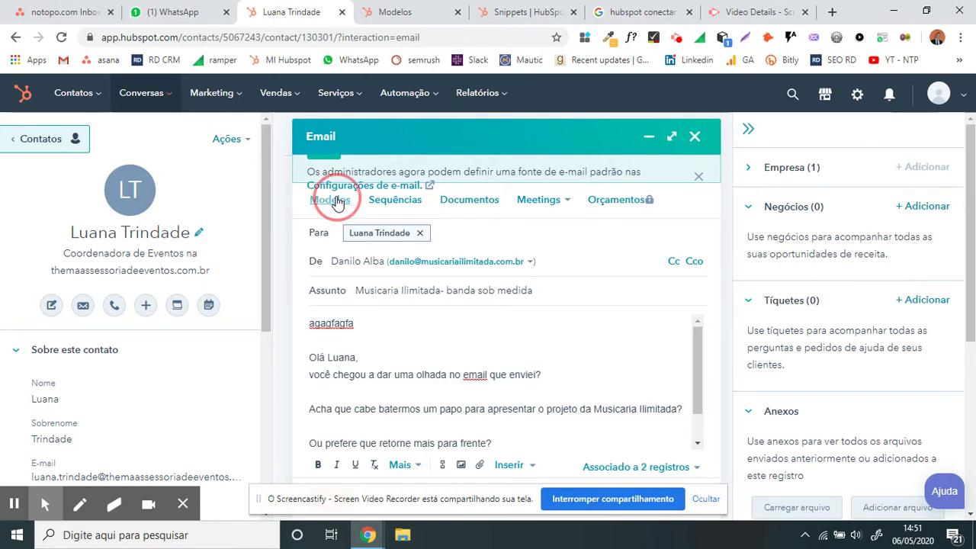
mouse_move(363, 417)
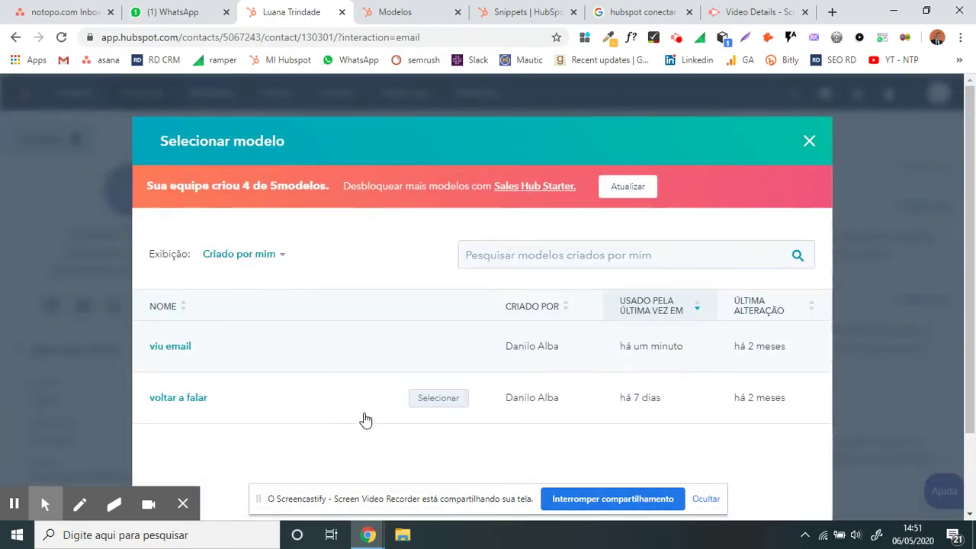
left_click(439, 398)
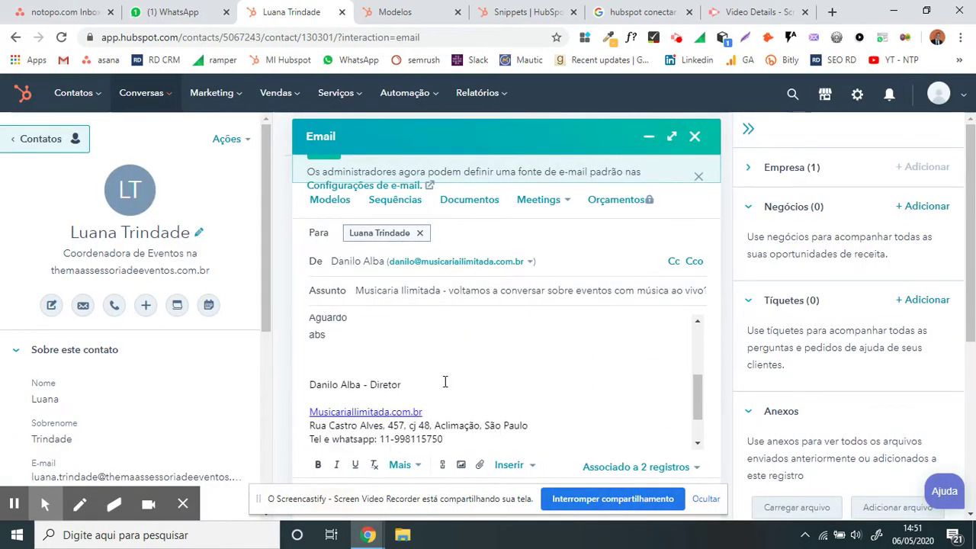
scroll(445, 381, "down", 1)
scroll(446, 381, "up", 5)
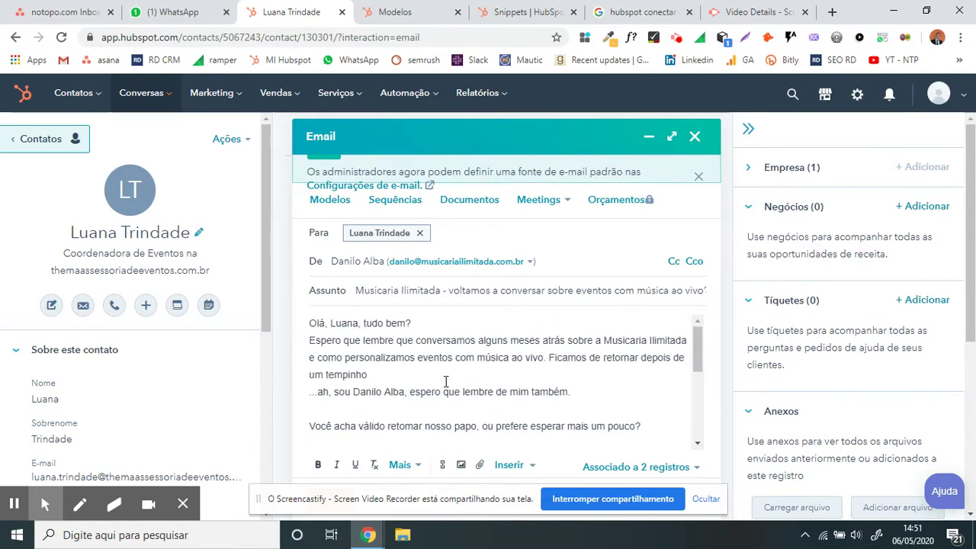
scroll(446, 383, "down", 5)
scroll(447, 384, "up", 5)
scroll(449, 387, "down", 1)
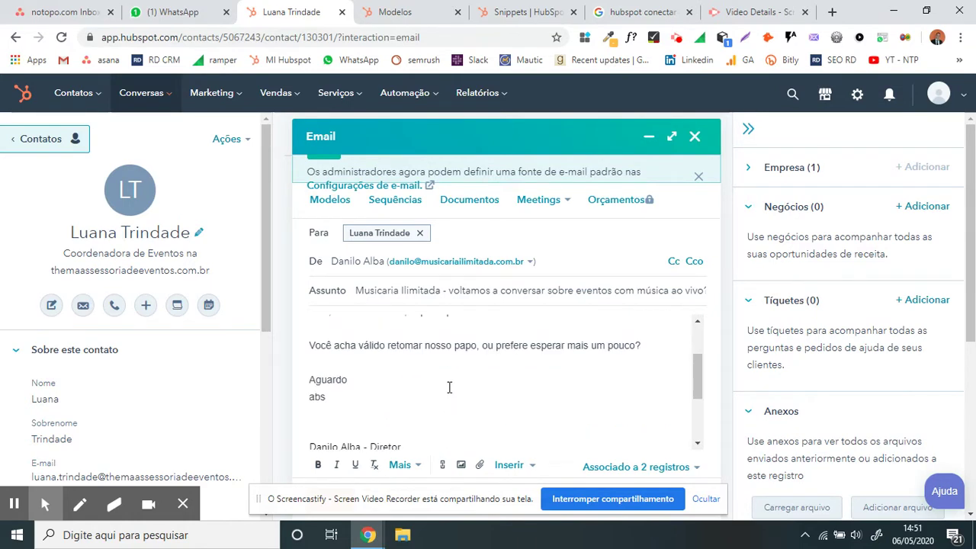
scroll(451, 390, "down", 2)
scroll(481, 362, "up", 3)
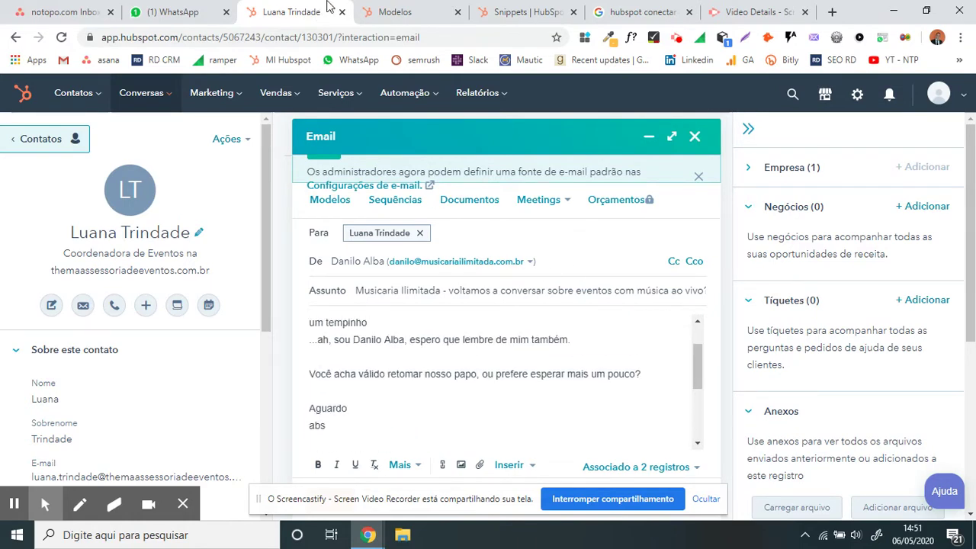
Step: Open the "voltar a falar" template for editing from the templates list and highlight its main body text
left_click(384, 11)
left_click(305, 11)
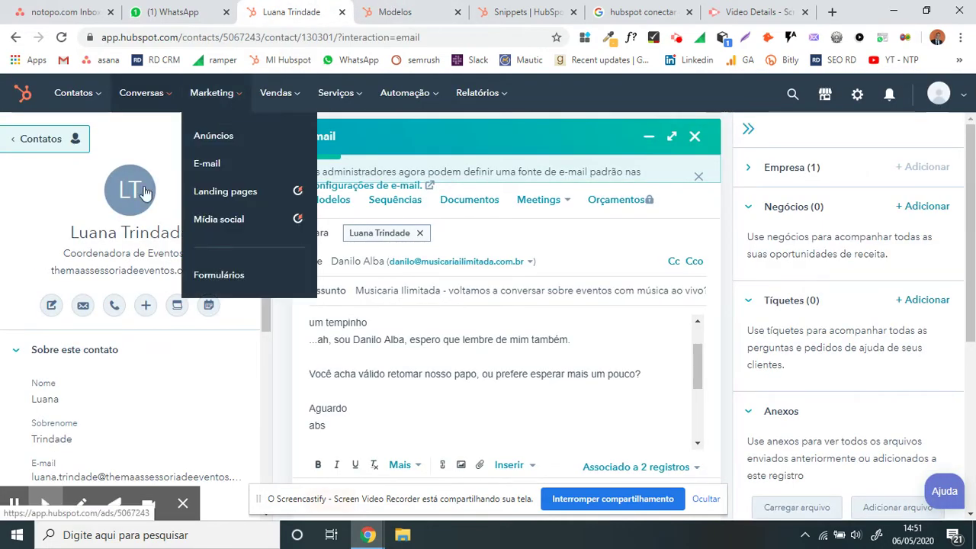
mouse_move(137, 95)
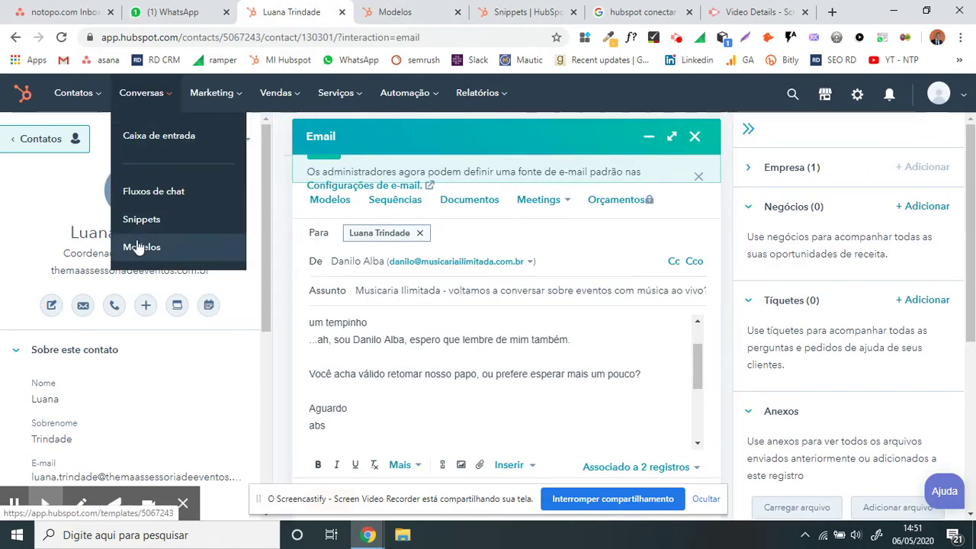
left_click(395, 11)
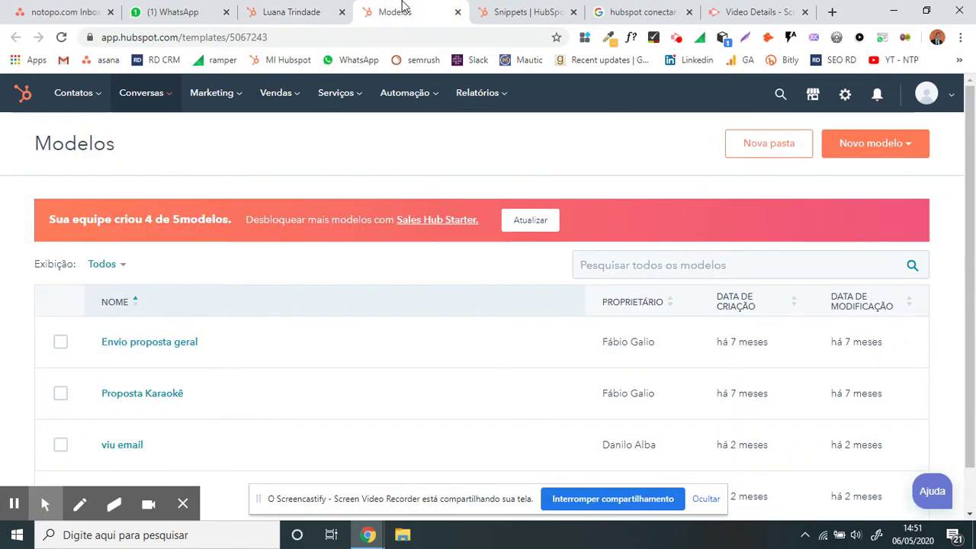
scroll(206, 362, "down", 1)
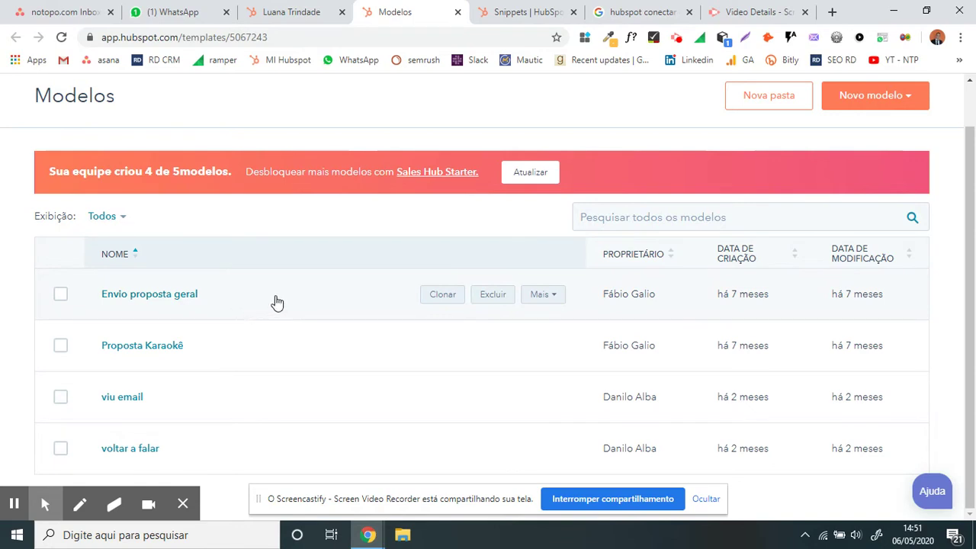
left_click(133, 451)
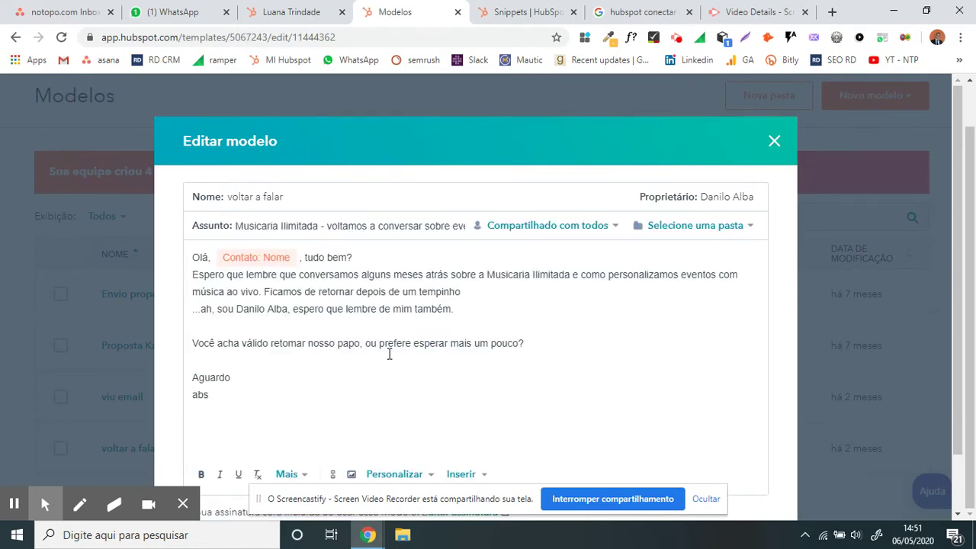
left_click_drag(546, 333, 504, 273)
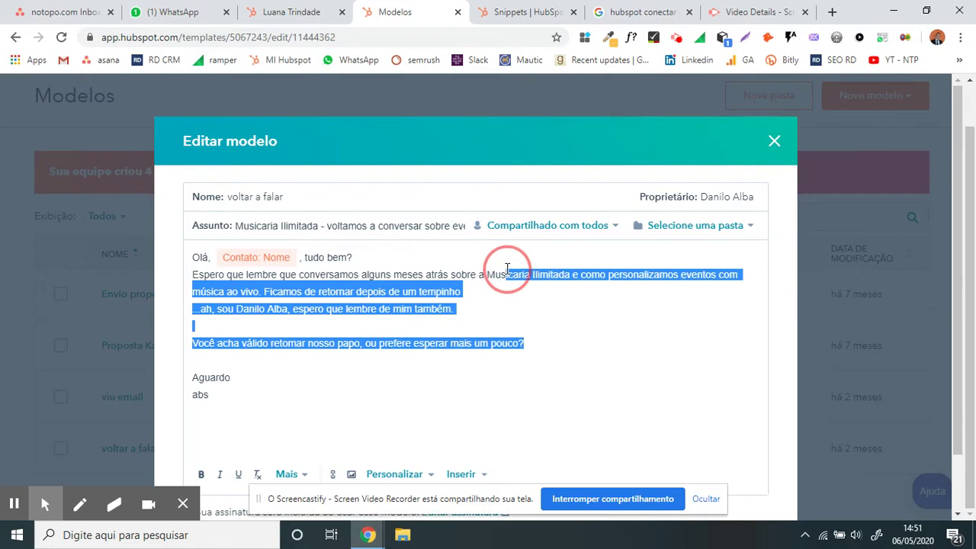
Step: Add two blank lines below "abs" at the end of the template body and place the cursor directly under "abs"
left_click(290, 260)
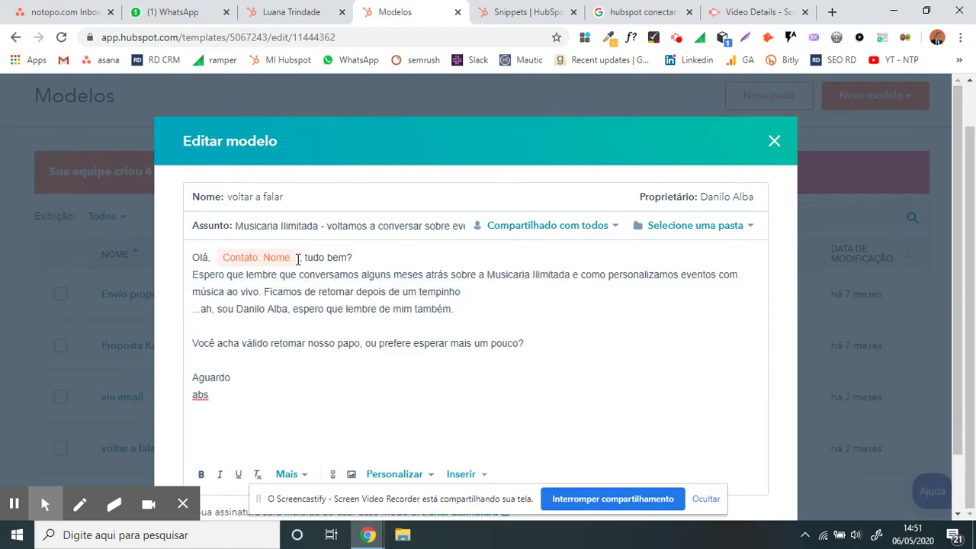
mouse_move(296, 259)
left_mouse_down()
mouse_move(218, 262)
mouse_move(291, 267)
left_mouse_up()
left_click(266, 292)
left_click(469, 310)
left_click(365, 395)
key("Return")
key("Return")
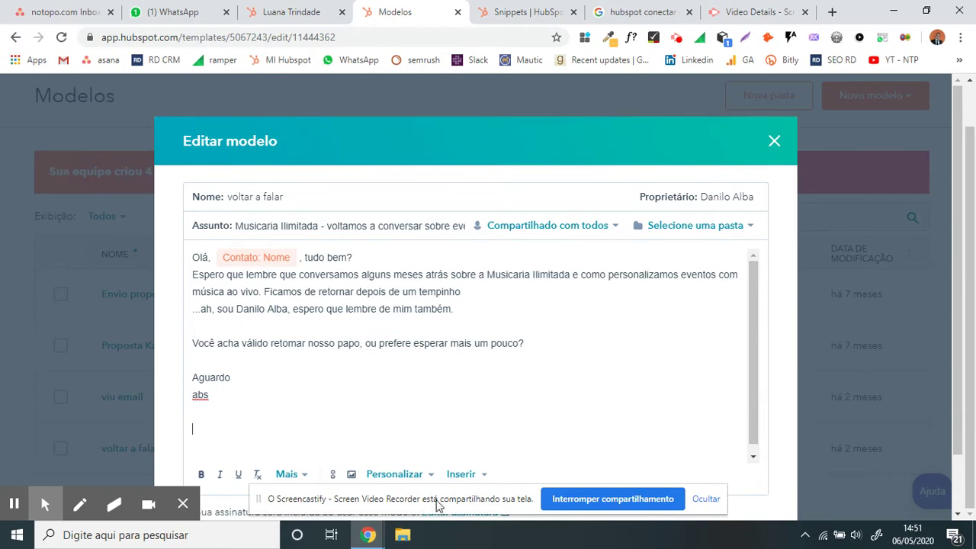
left_click(249, 417)
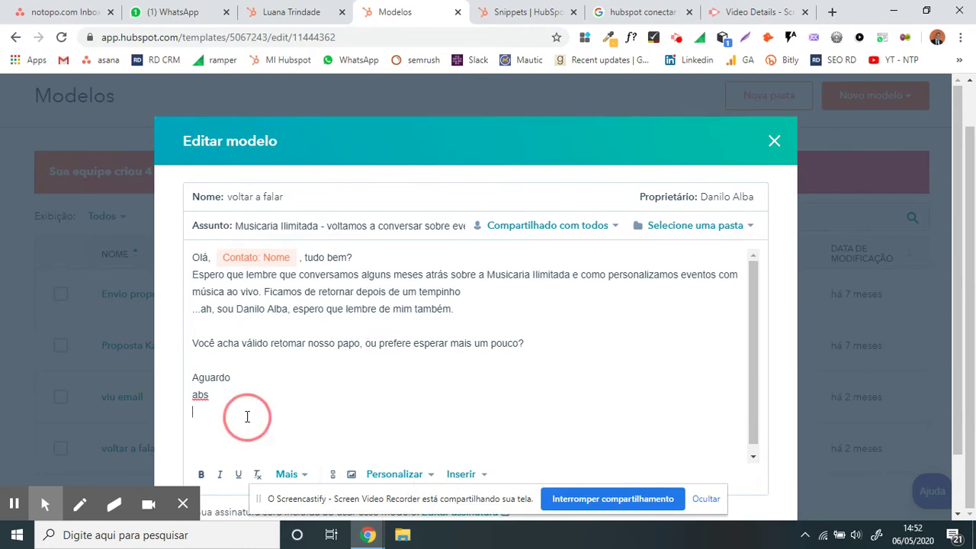
Step: Insert the "Nome" personalization token of type Empresa on the line below "abs", finding it with the search "nom"
left_click(390, 475)
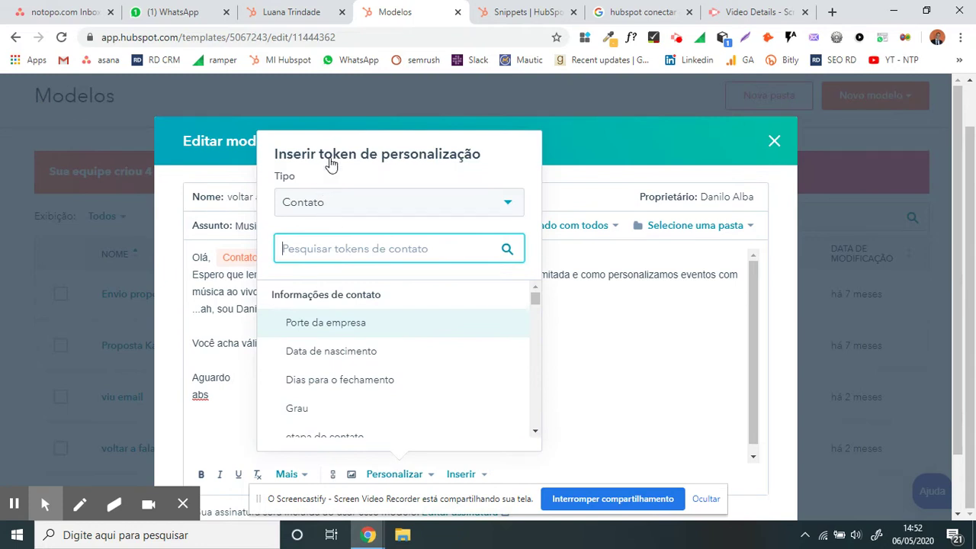
left_click_drag(288, 158, 488, 154)
left_click(429, 212)
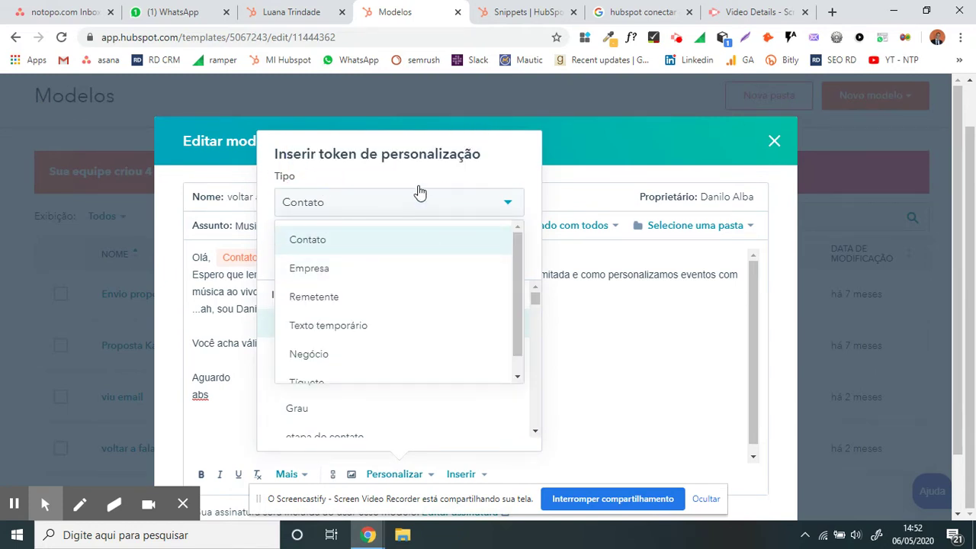
left_click(419, 201)
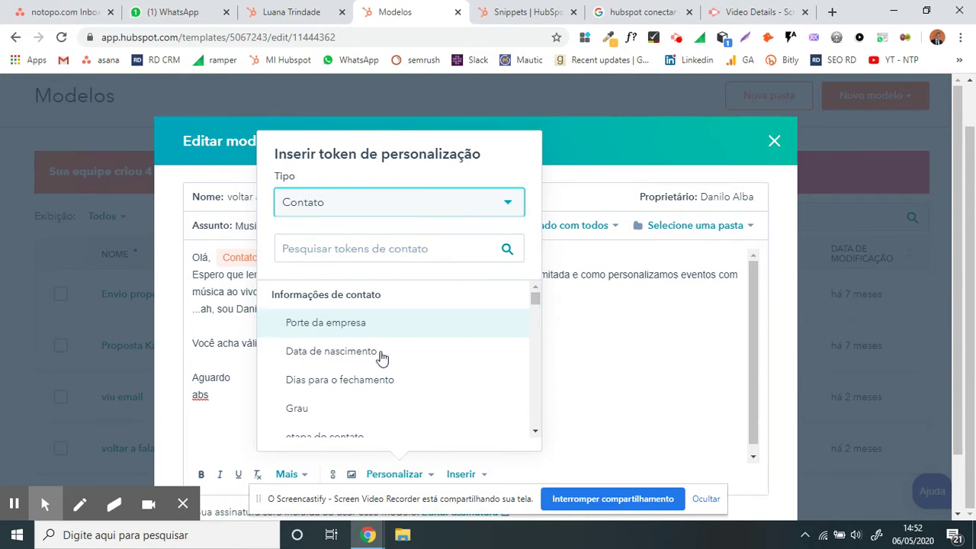
left_click(395, 215)
left_click(385, 264)
left_click(385, 252)
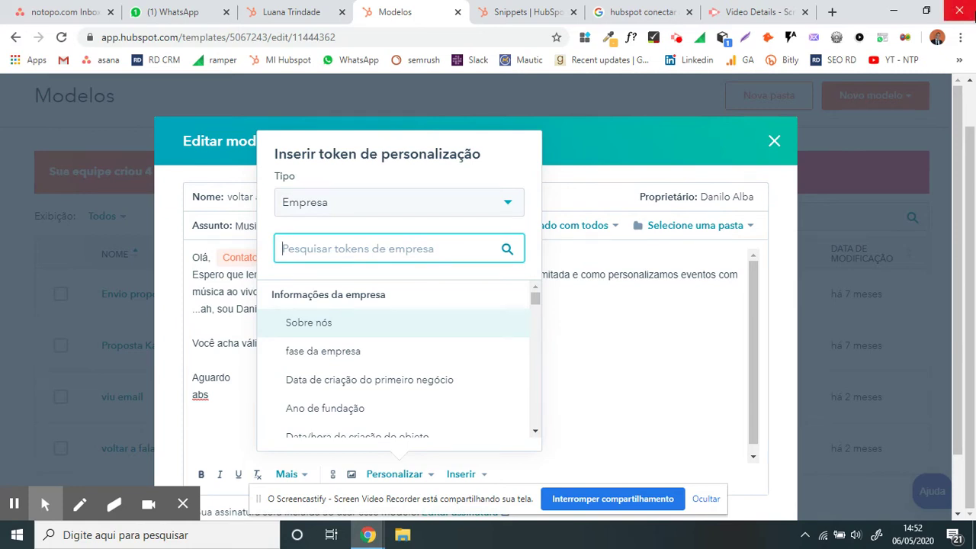
type("nom")
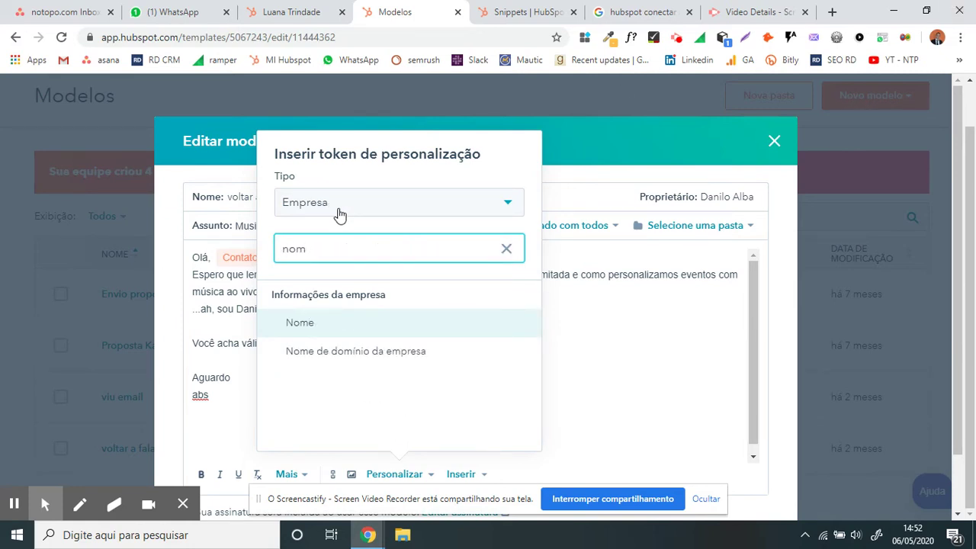
left_click(356, 328)
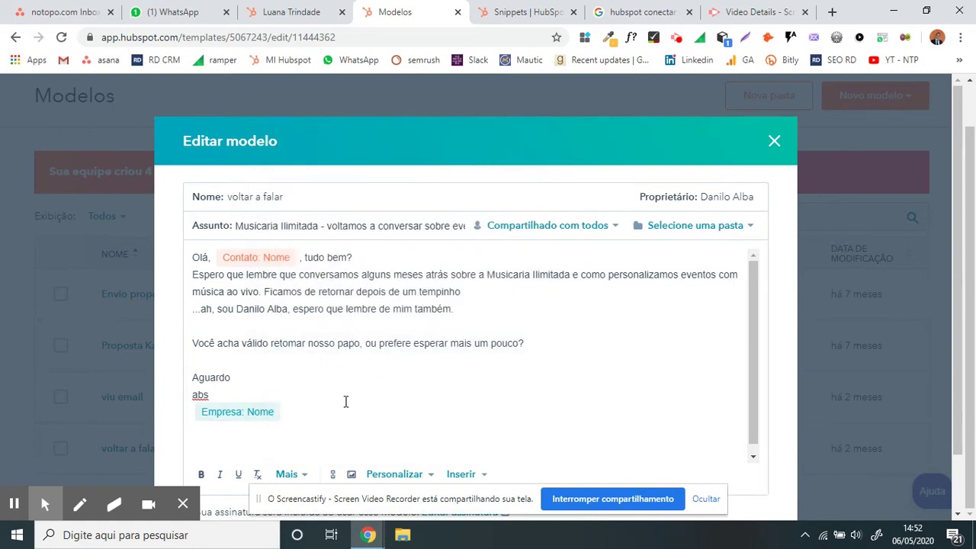
Step: Add the text "tem problemas com....." after the company name token, hide the screen-sharing notice and save the template
left_click(197, 418)
left_click(314, 410)
left_click(706, 501)
scroll(679, 444, "down", 3)
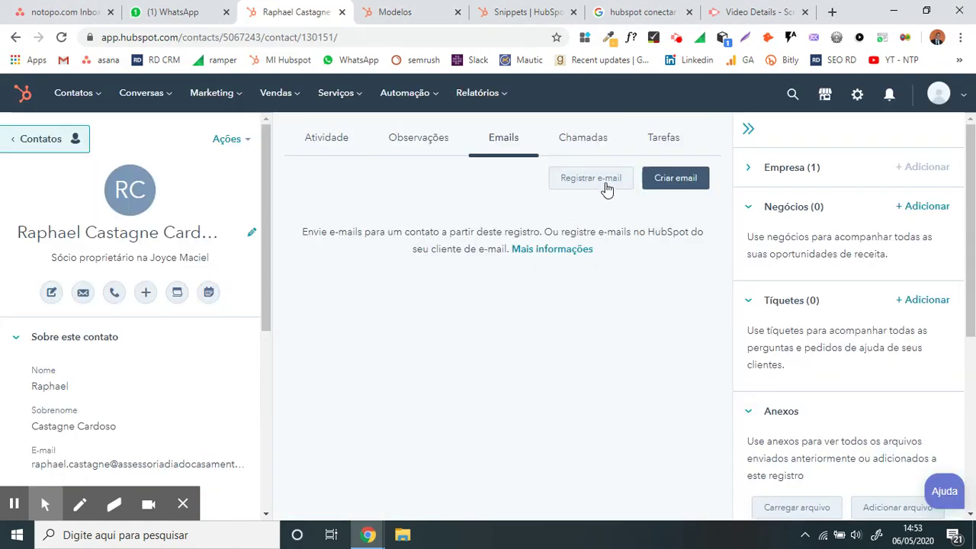
Step: Create a new email to the open contact and fill it with the "voltar a falar" template
left_click(657, 185)
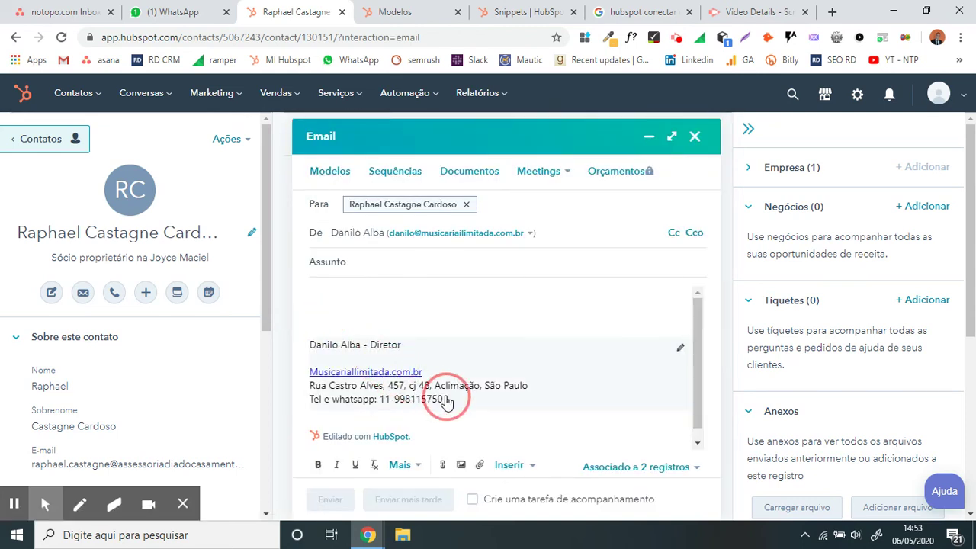
left_click(325, 174)
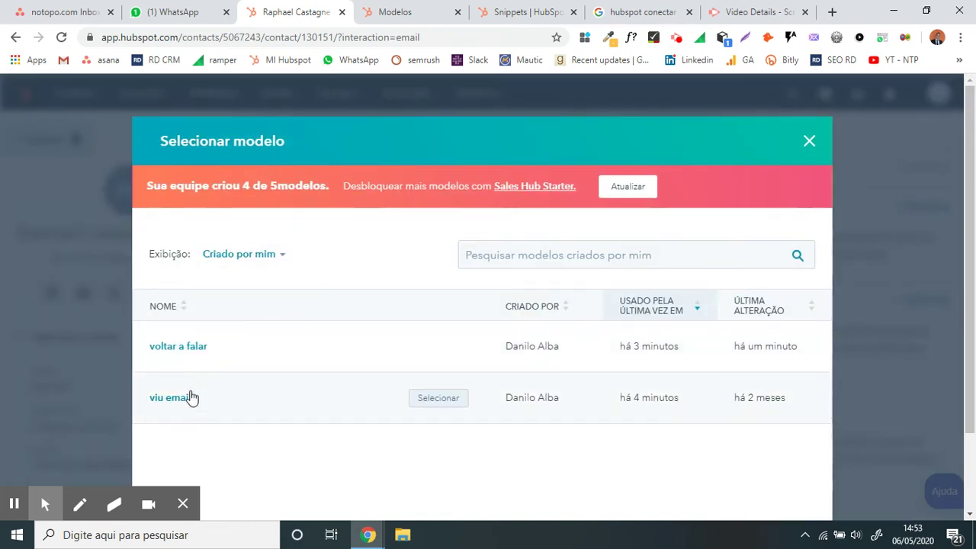
left_click(437, 355)
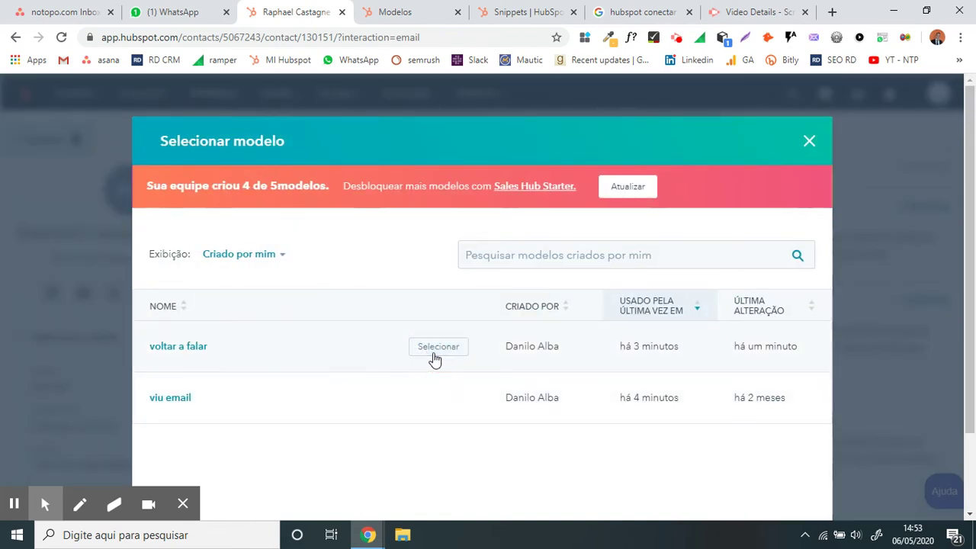
Step: Read through the filled-in email and compare its contact and company names with the contact's properties
scroll(448, 331, "down", 1)
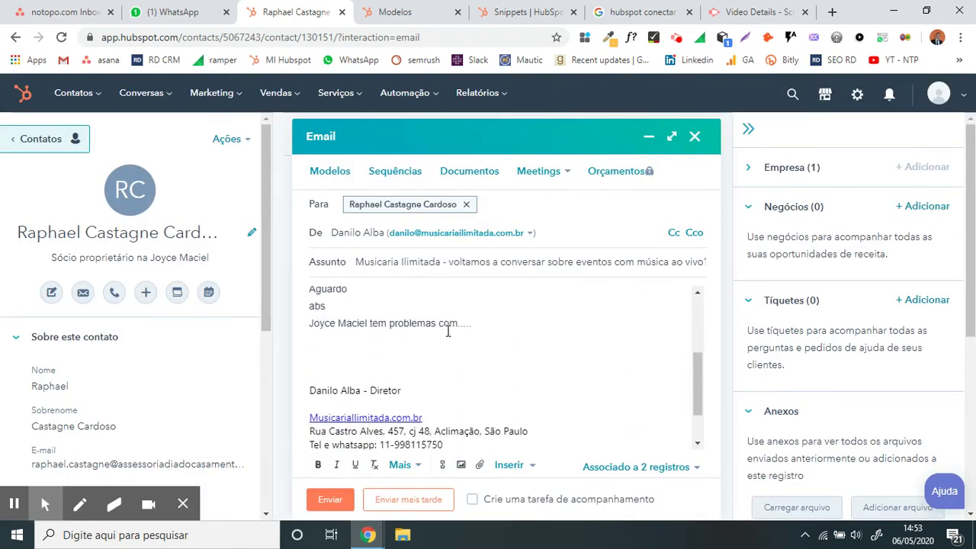
scroll(492, 320, "up", 2)
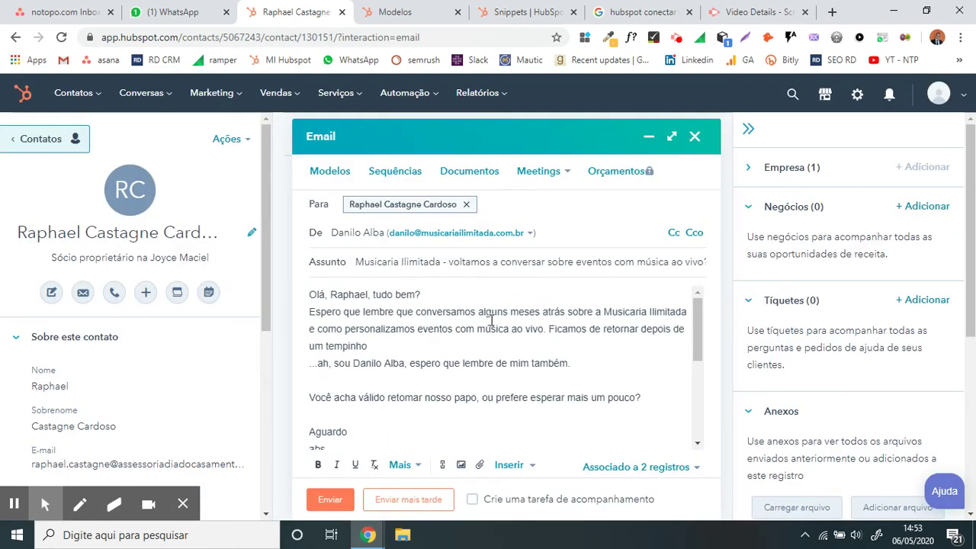
scroll(397, 301, "down", 2)
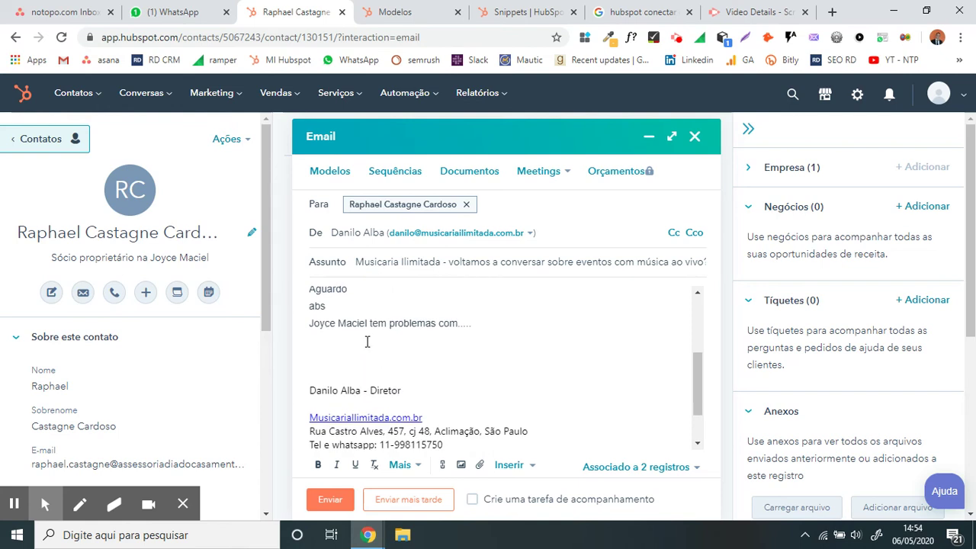
scroll(229, 359, "down", 1)
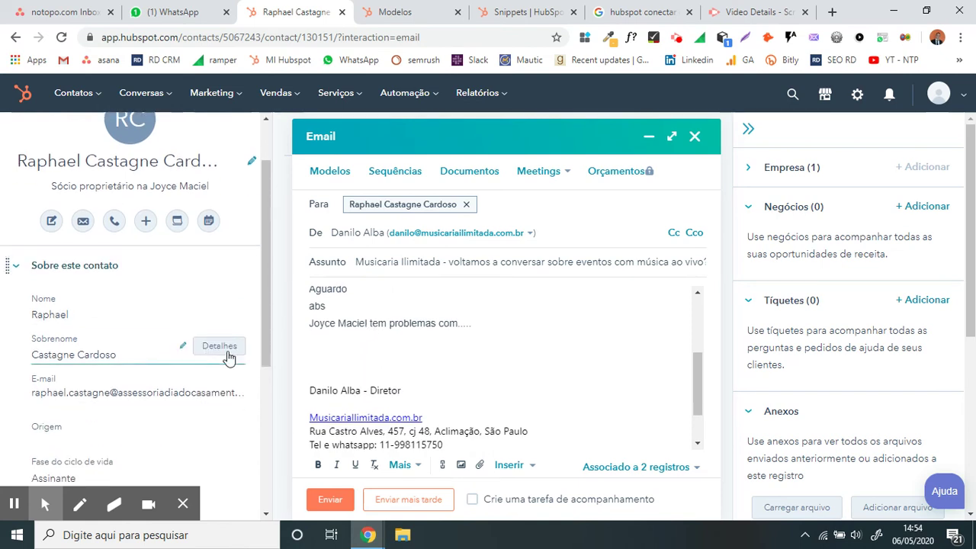
scroll(152, 375, "down", 2)
scroll(153, 364, "down", 2)
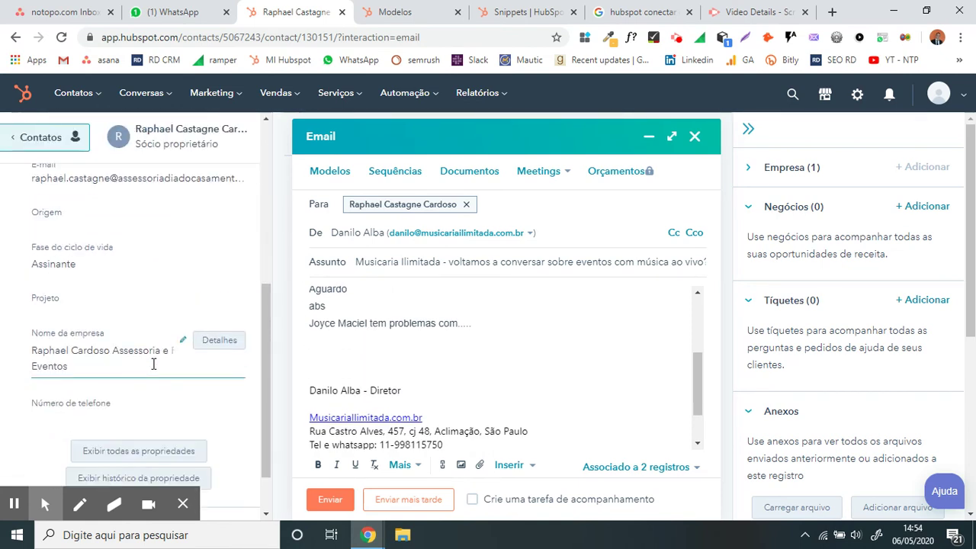
scroll(69, 355, "up", 5)
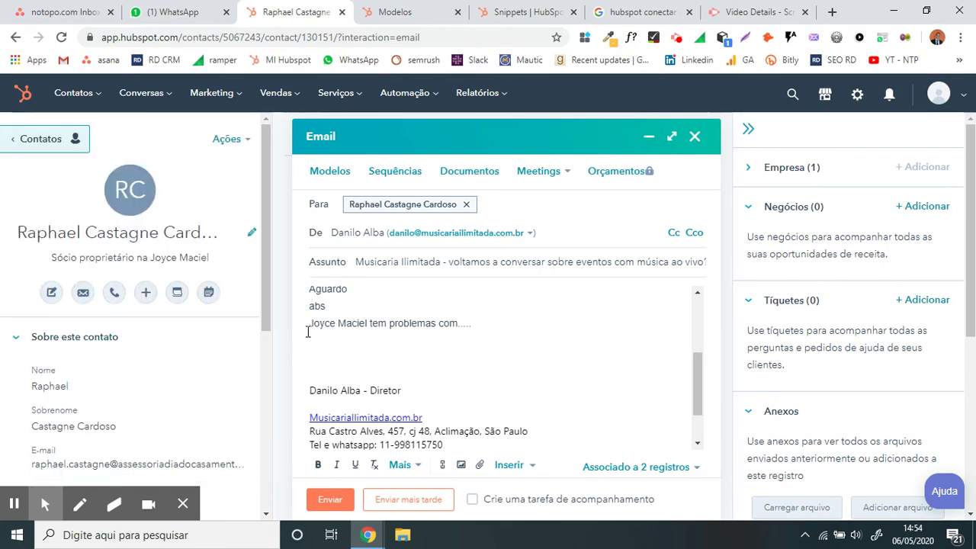
Step: Close the "viu email" template, open "voltar a falar" for editing and compare its personalization tokens with the contact's filled-in email
left_click(405, 9)
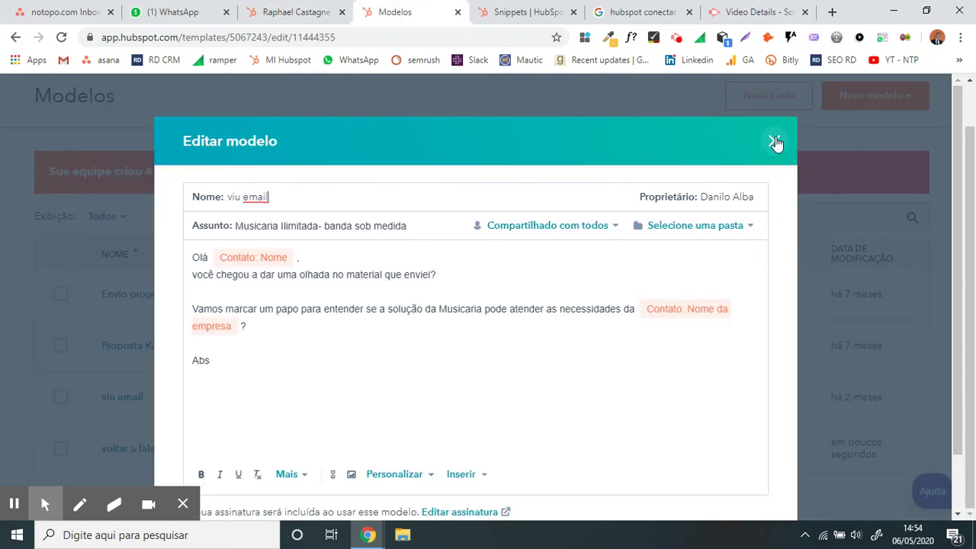
left_click(773, 143)
left_click(149, 448)
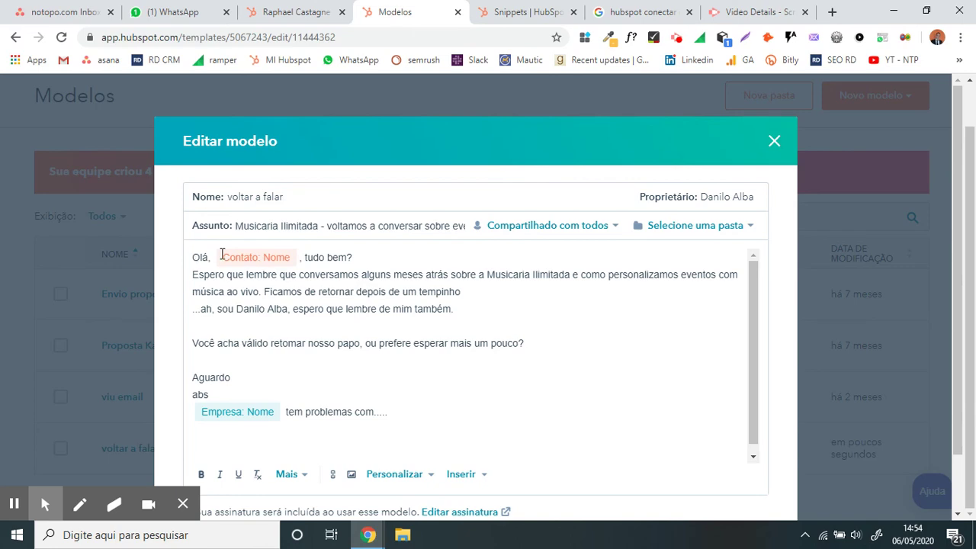
left_click(258, 6)
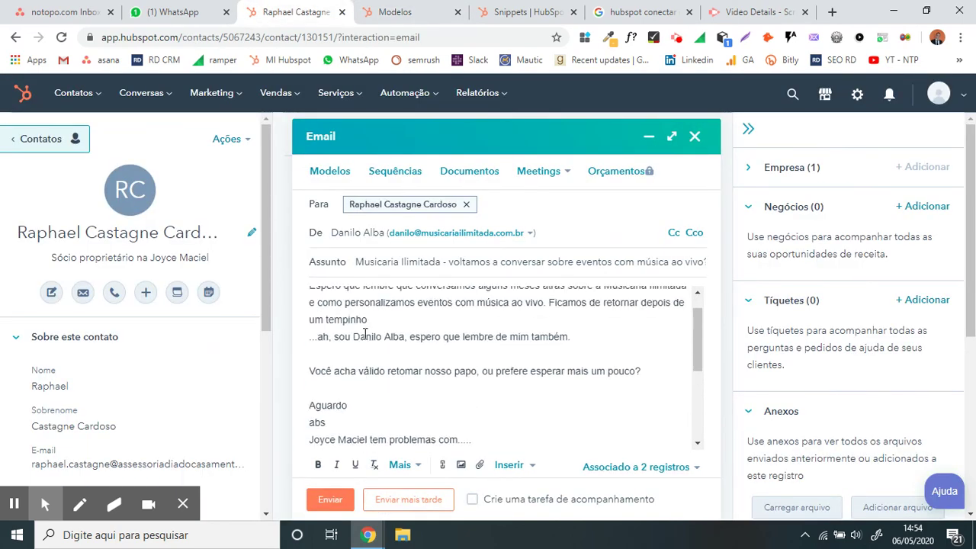
left_click(433, 6)
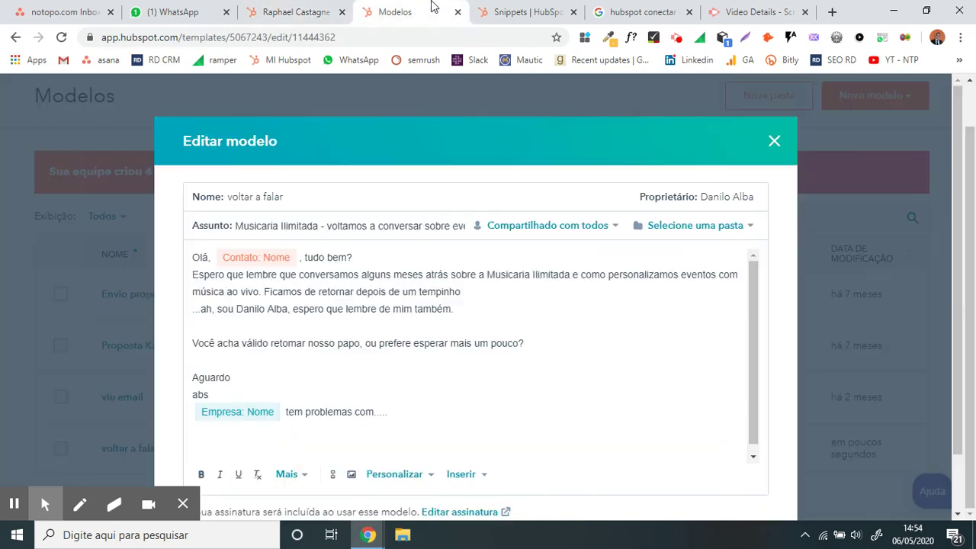